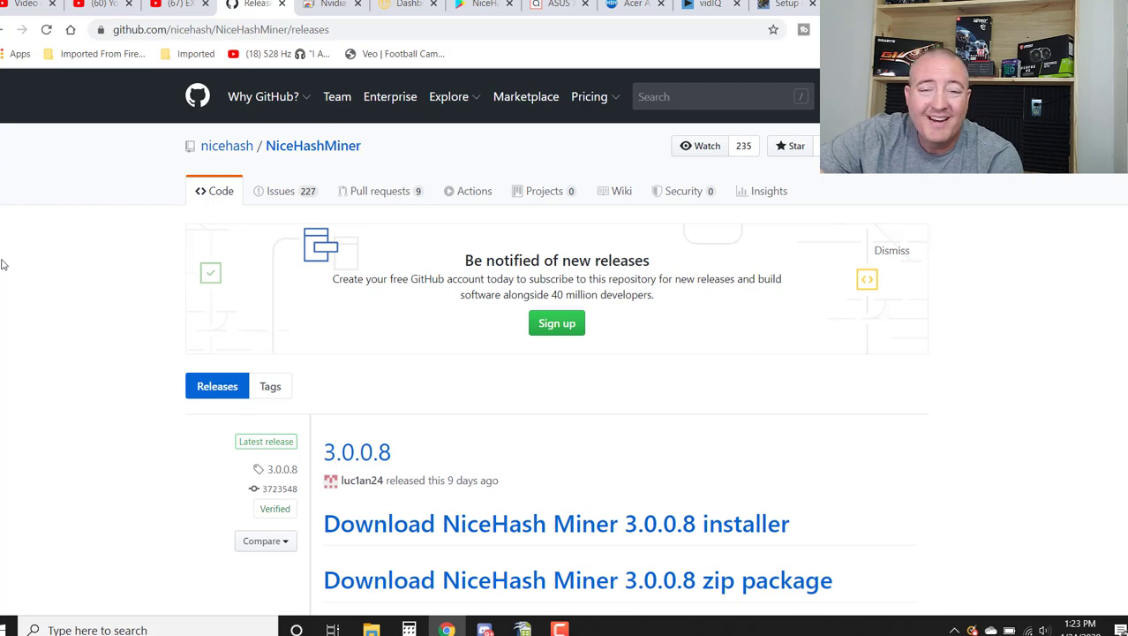
Review the NiceHash Miner 3.0.0.8 download options, change notes and preinstalled miner plugins on the releases page.
scroll(2, 264, down, 3)
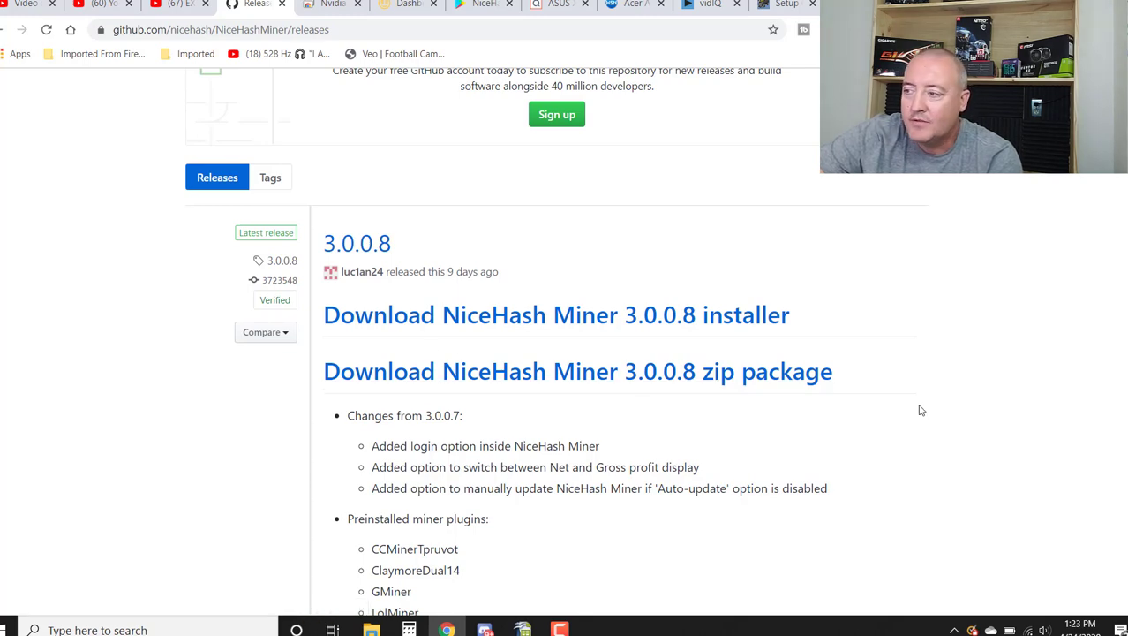
scroll(919, 408, down, 8)
scroll(976, 386, up, 7)
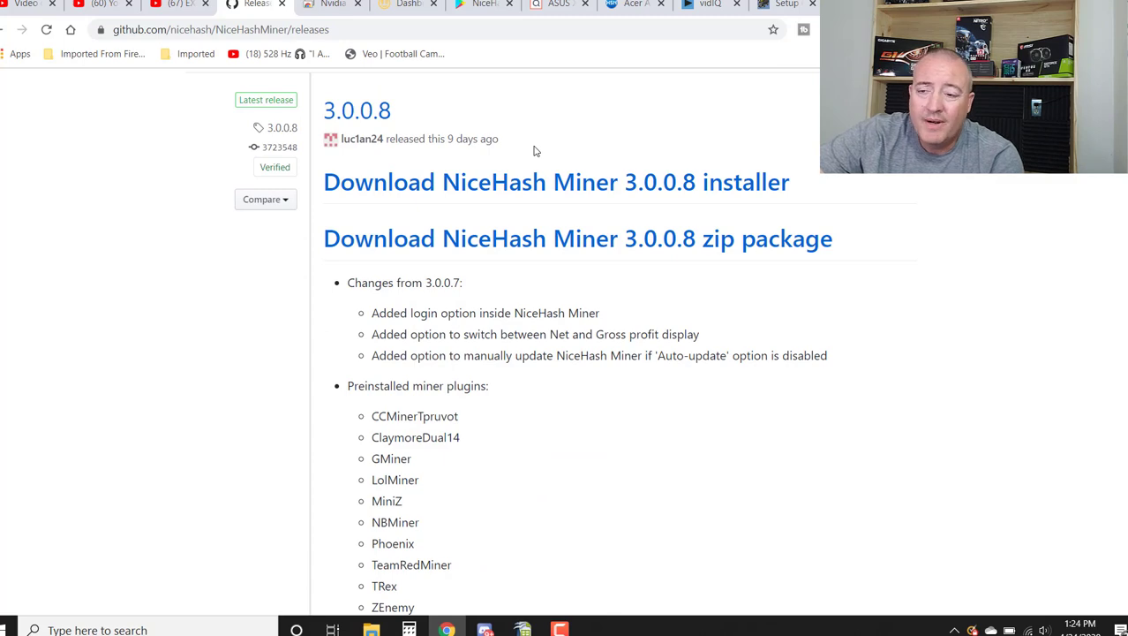
Switch to the remote desktop session and launch NiceHashMiner from the nhm_windows_3.0.0.8 folder inside the Nicehash folder.
click(333, 5)
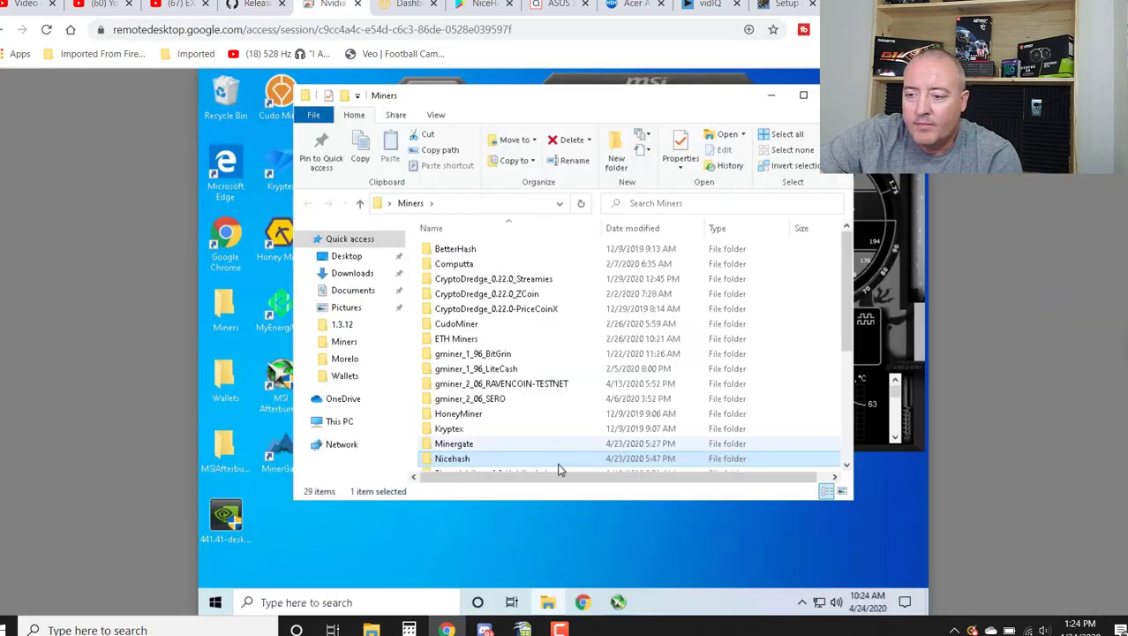
double_click(529, 459)
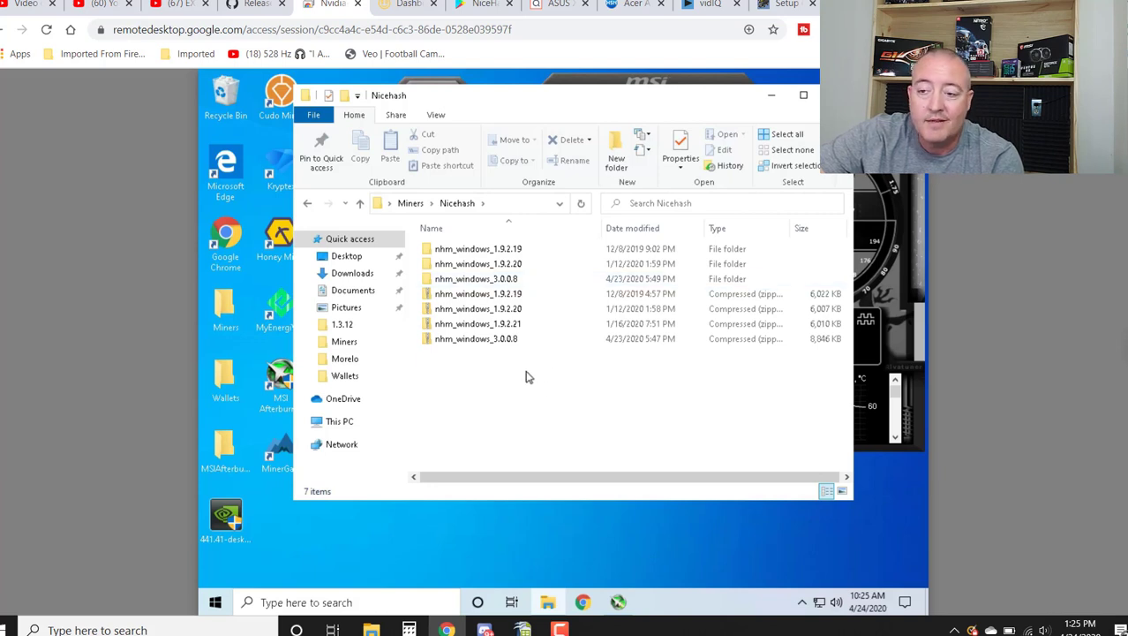
double_click(468, 278)
click(476, 279)
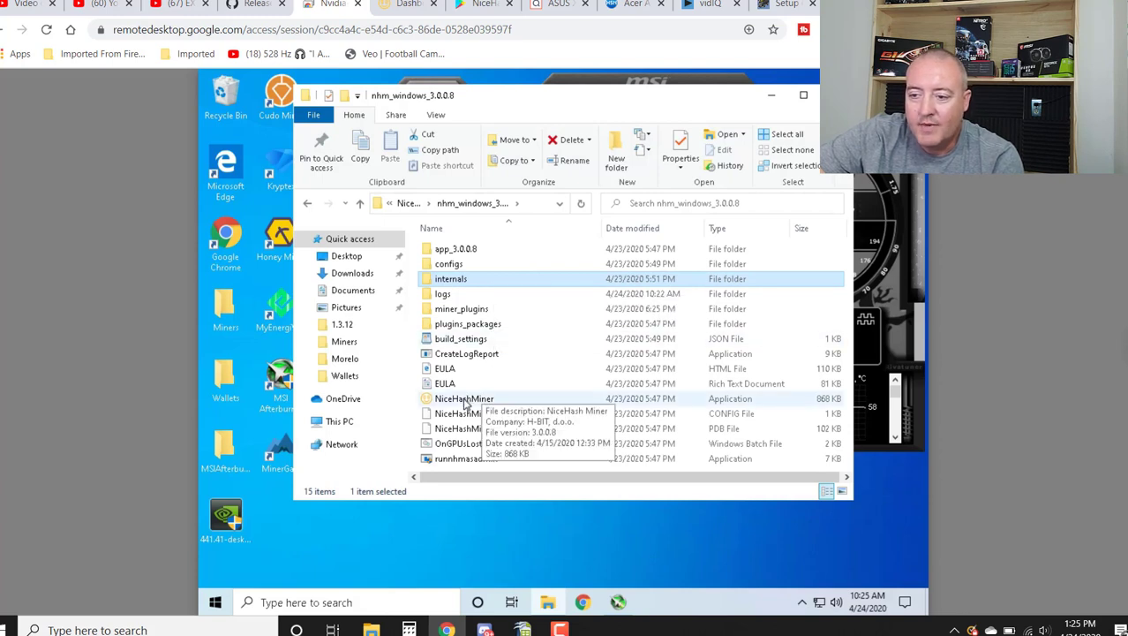
click(465, 400)
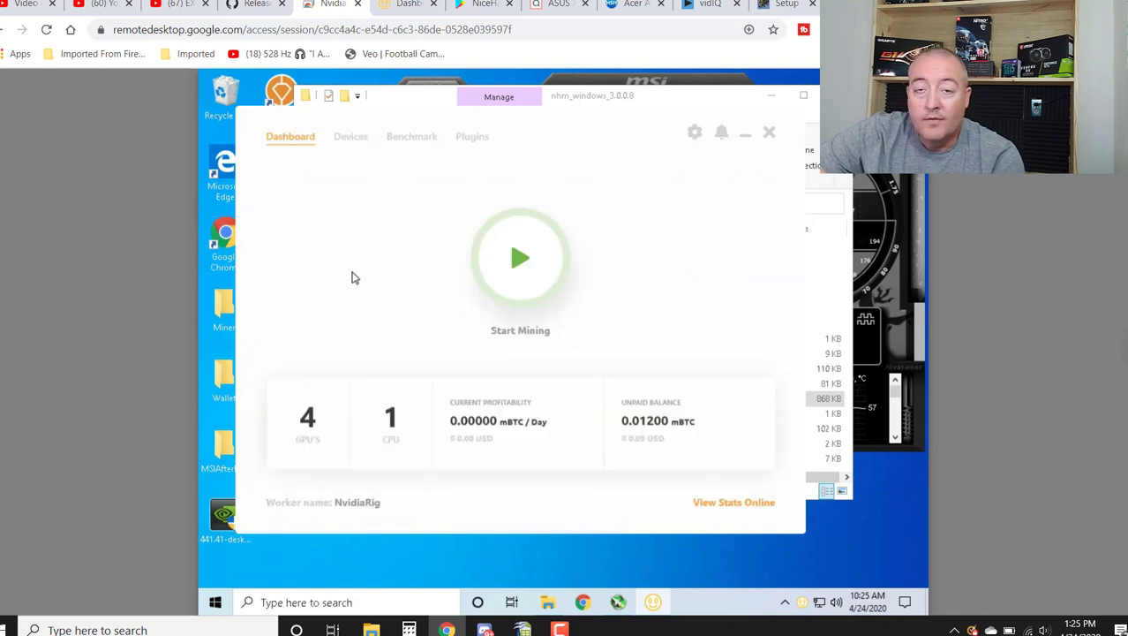
Compare the wallet address in the miner's settings with the mining address shown in the NiceHash web rig manager.
click(696, 133)
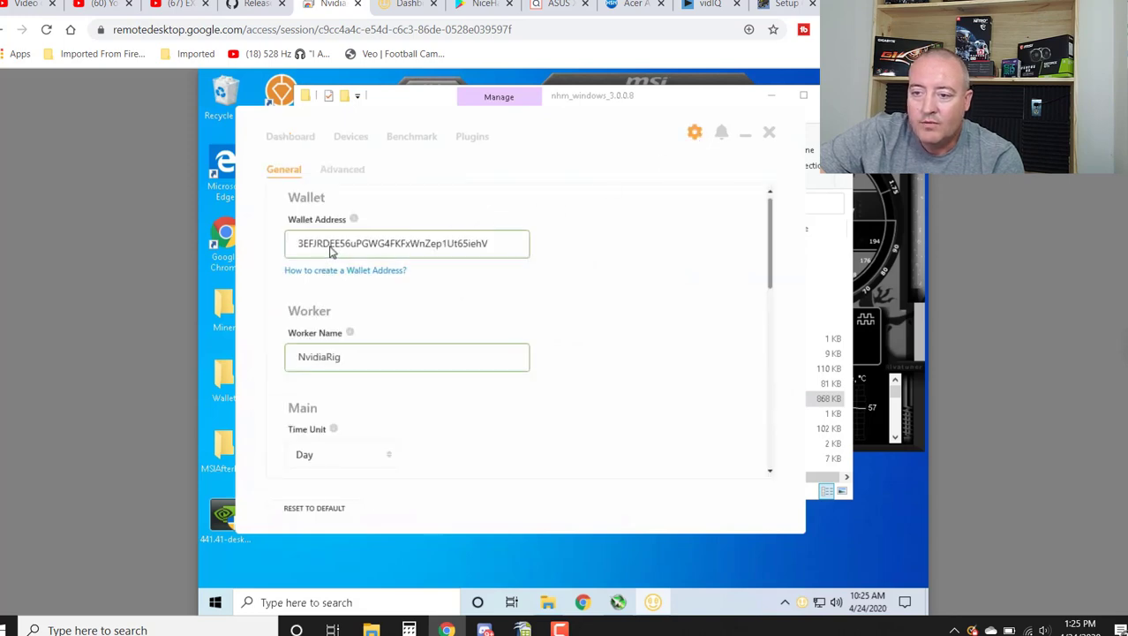
click(419, 11)
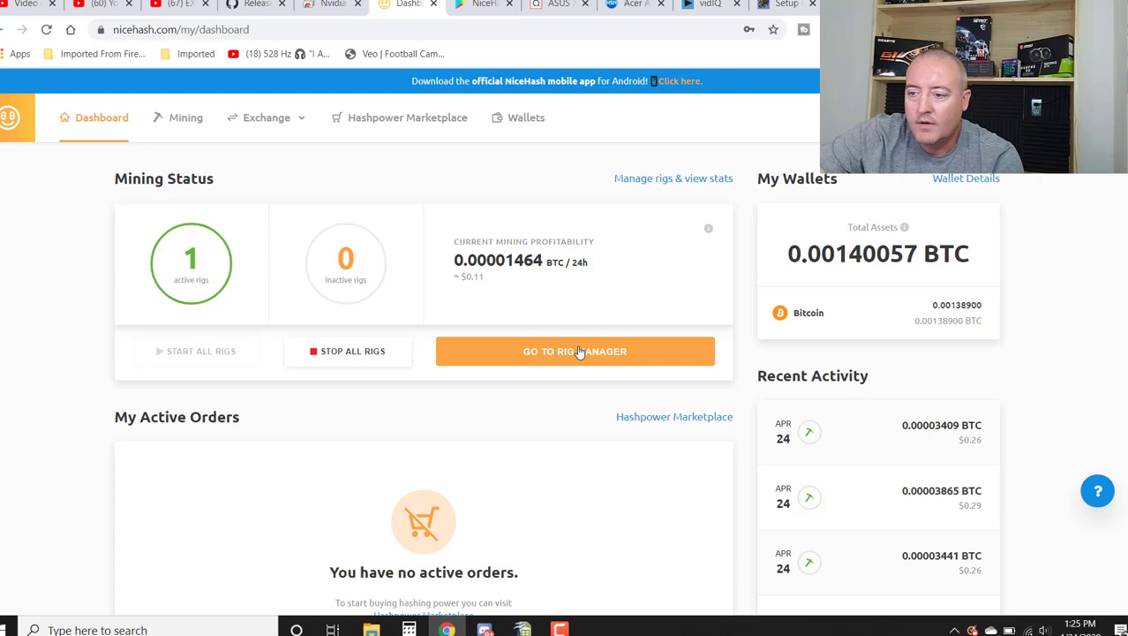
click(625, 179)
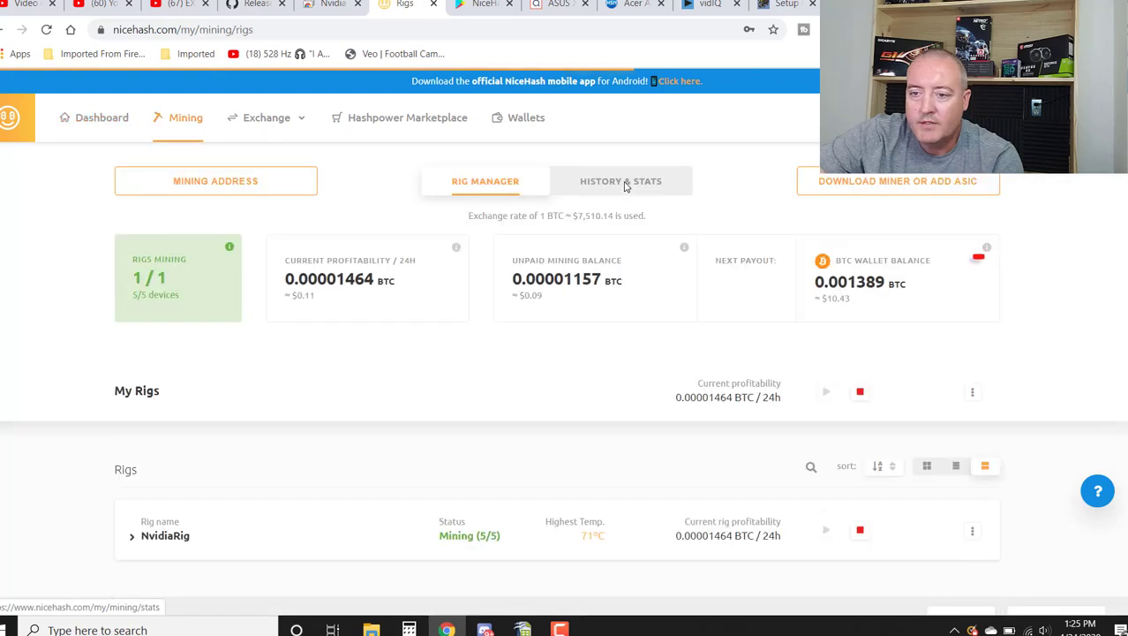
click(216, 180)
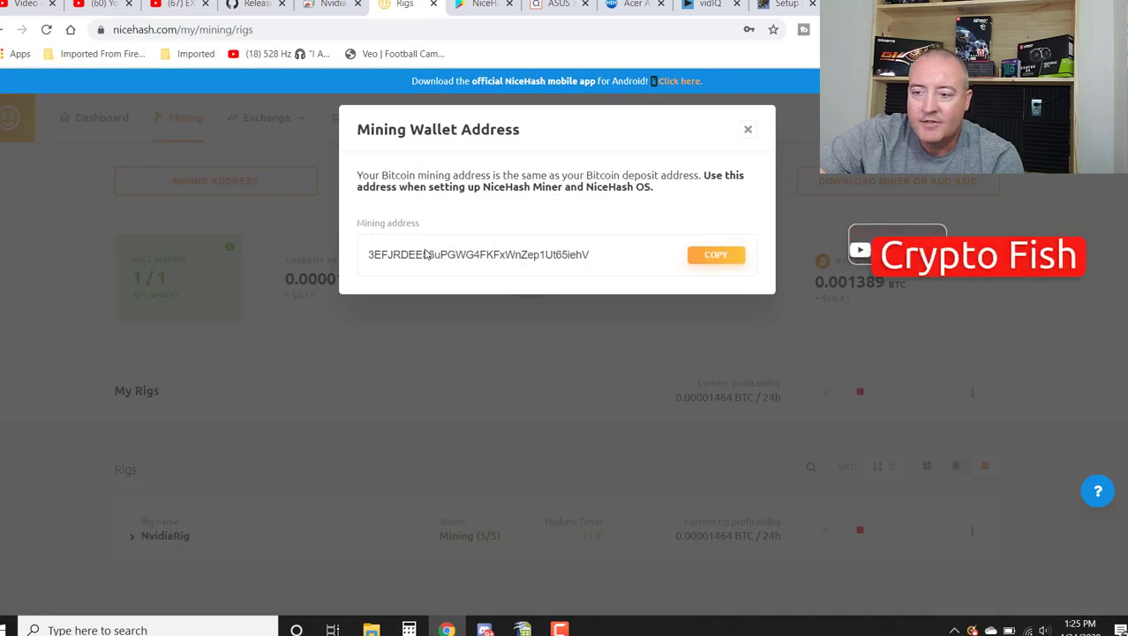
click(331, 5)
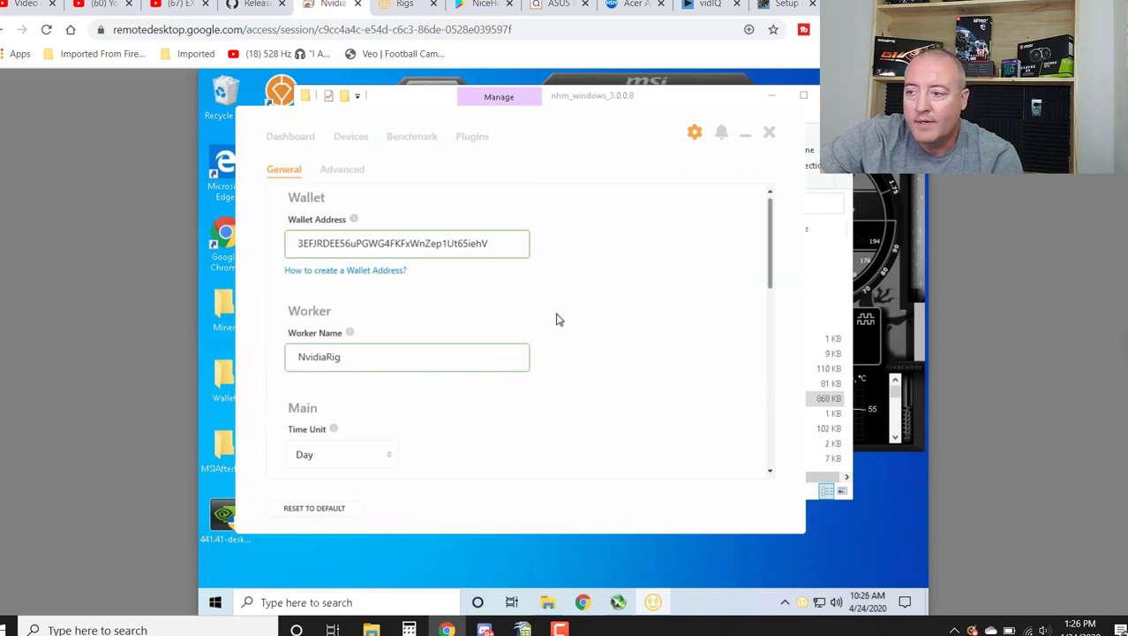
Enable Display Net Profit in the miner's general settings.
drag(771, 277, 773, 301)
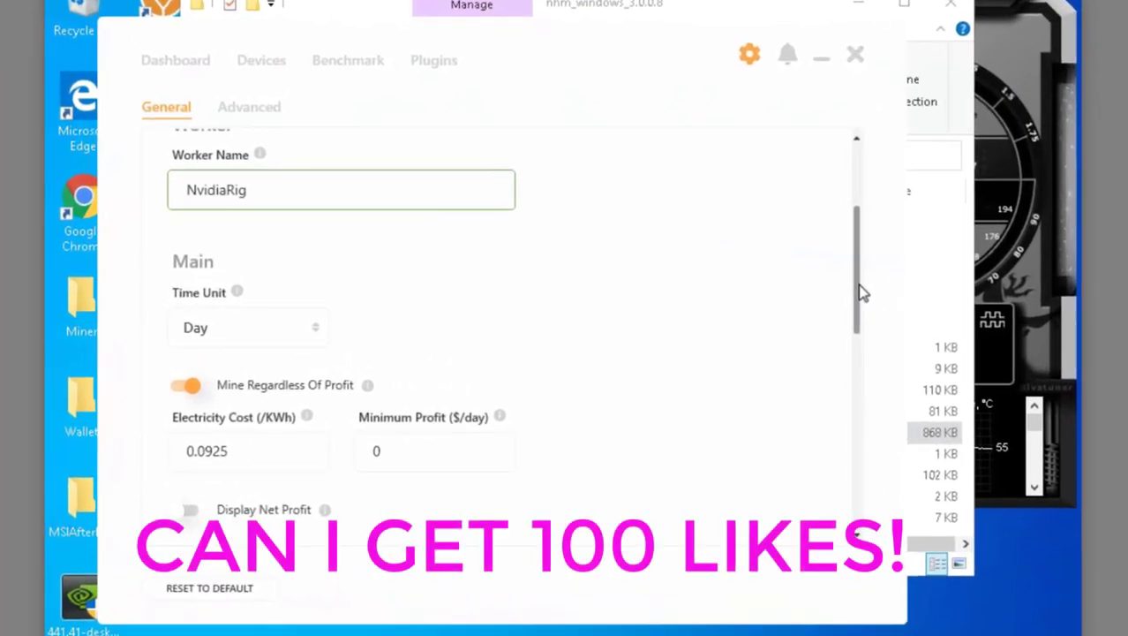
click(256, 452)
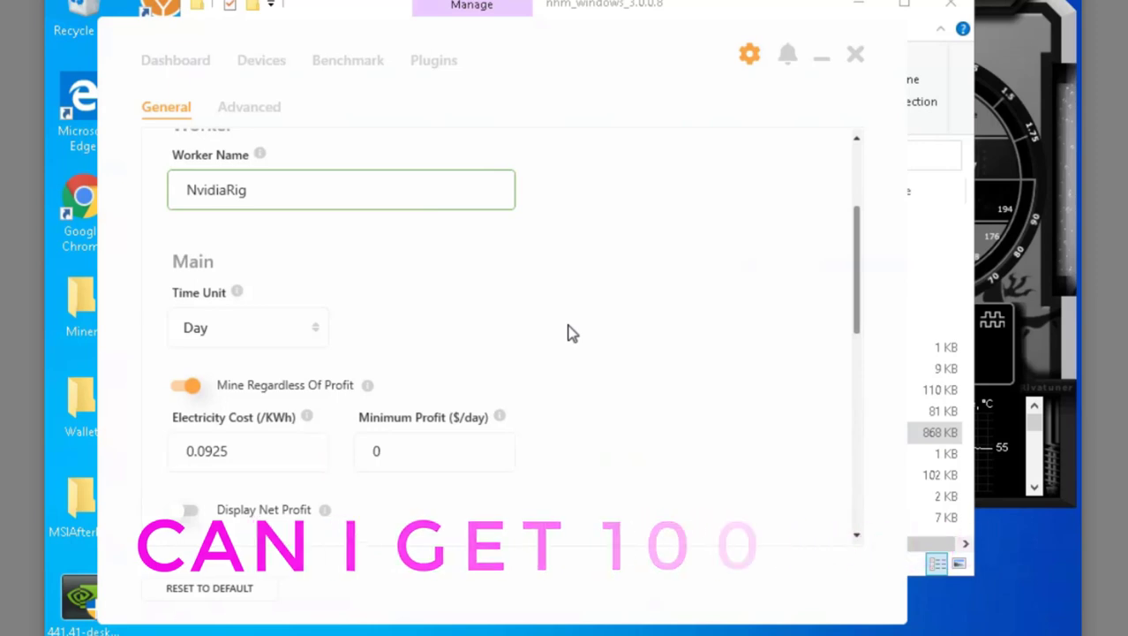
click(527, 454)
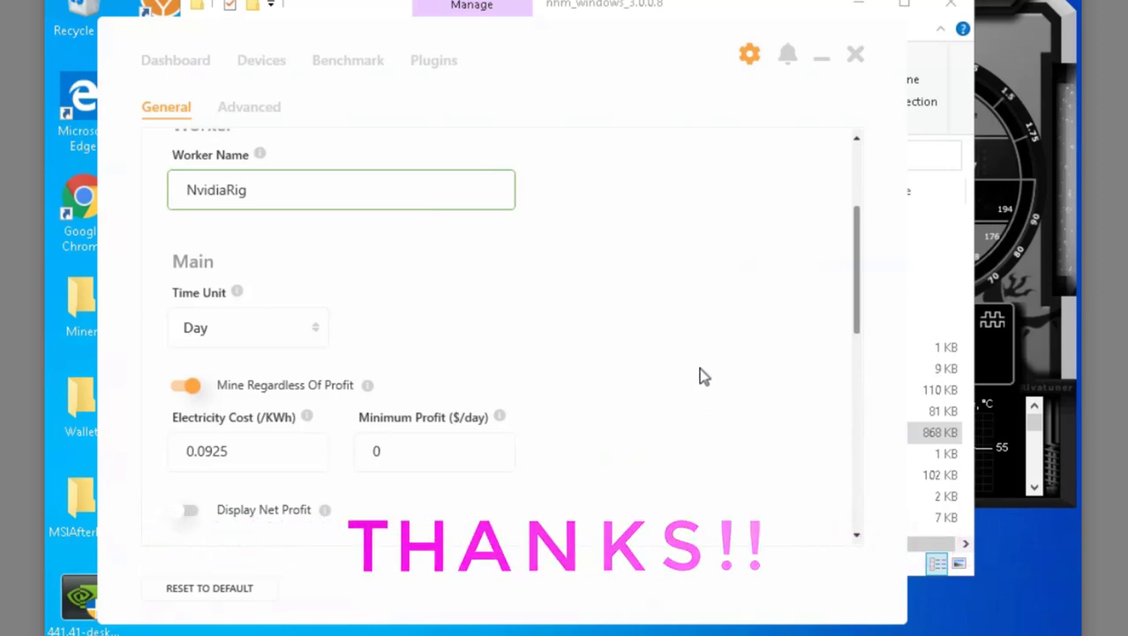
drag(860, 307, 861, 327)
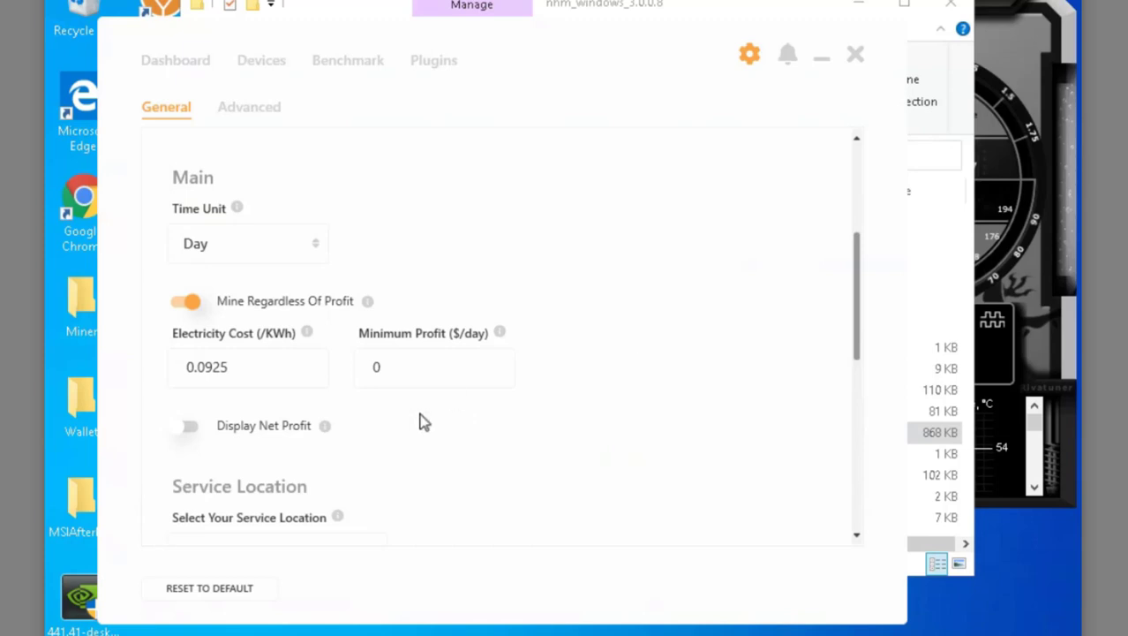
click(189, 434)
Review the service location, localization, theme and auto-update settings, plus the advanced miscellaneous options.
scroll(534, 292, down, 3)
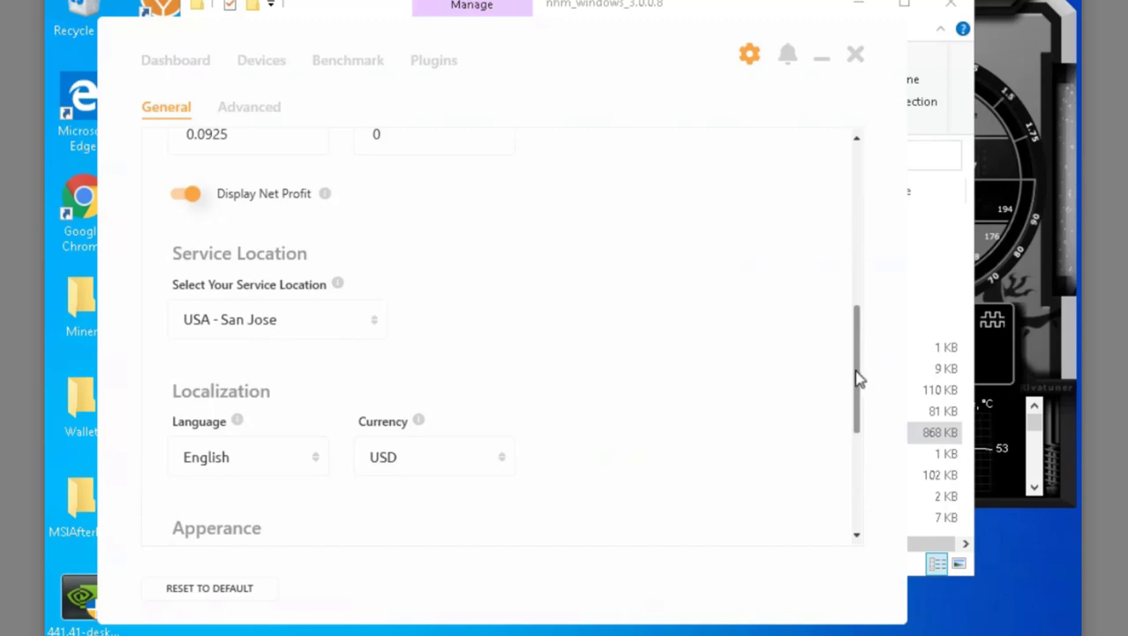
drag(859, 378, 863, 469)
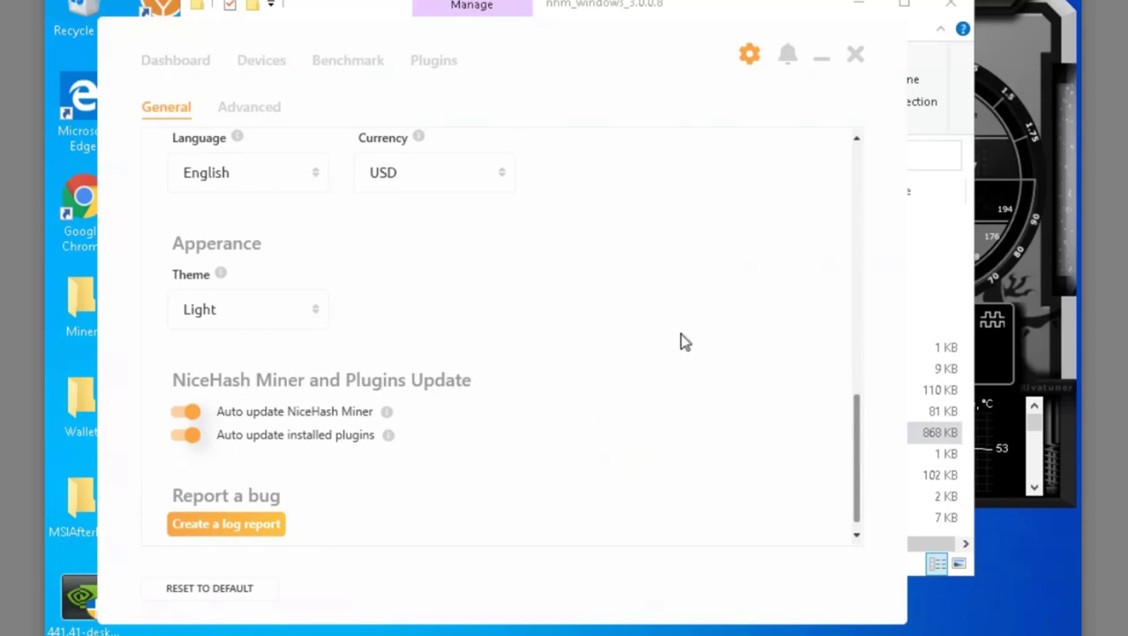
click(242, 108)
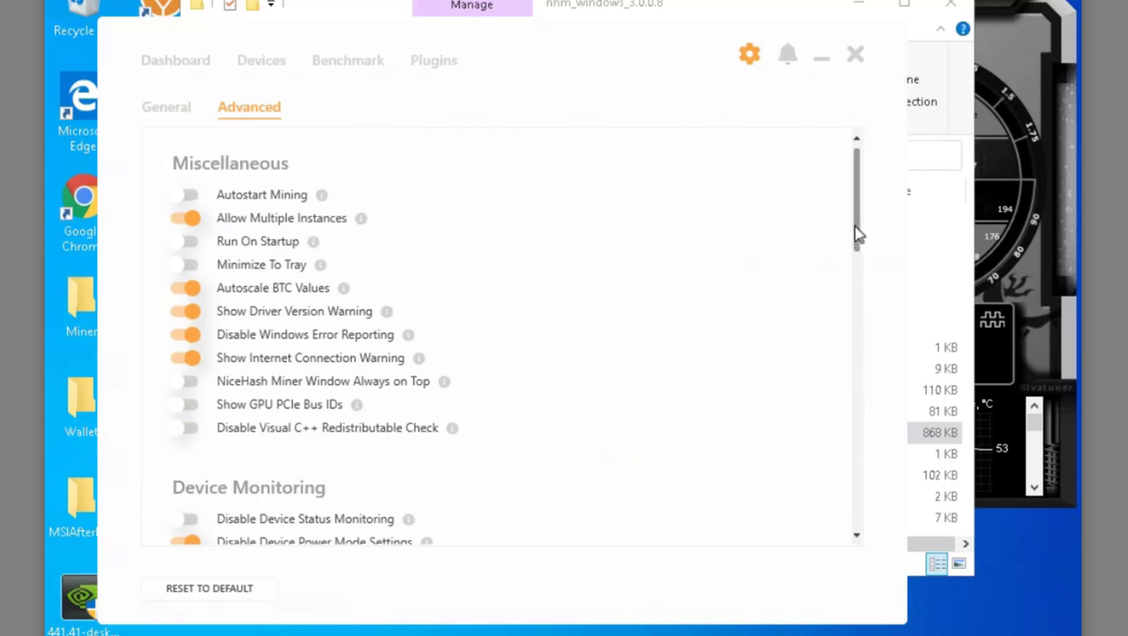
drag(856, 234, 856, 171)
Start mining from the miner's dashboard and review the list of installed miner plugins.
click(161, 65)
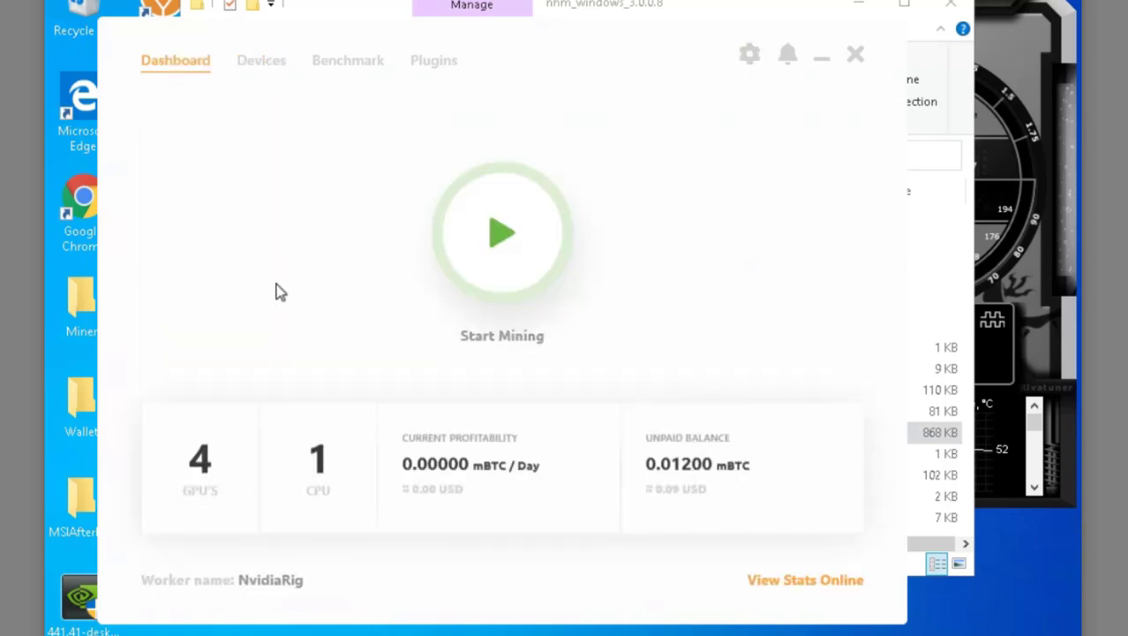
click(486, 234)
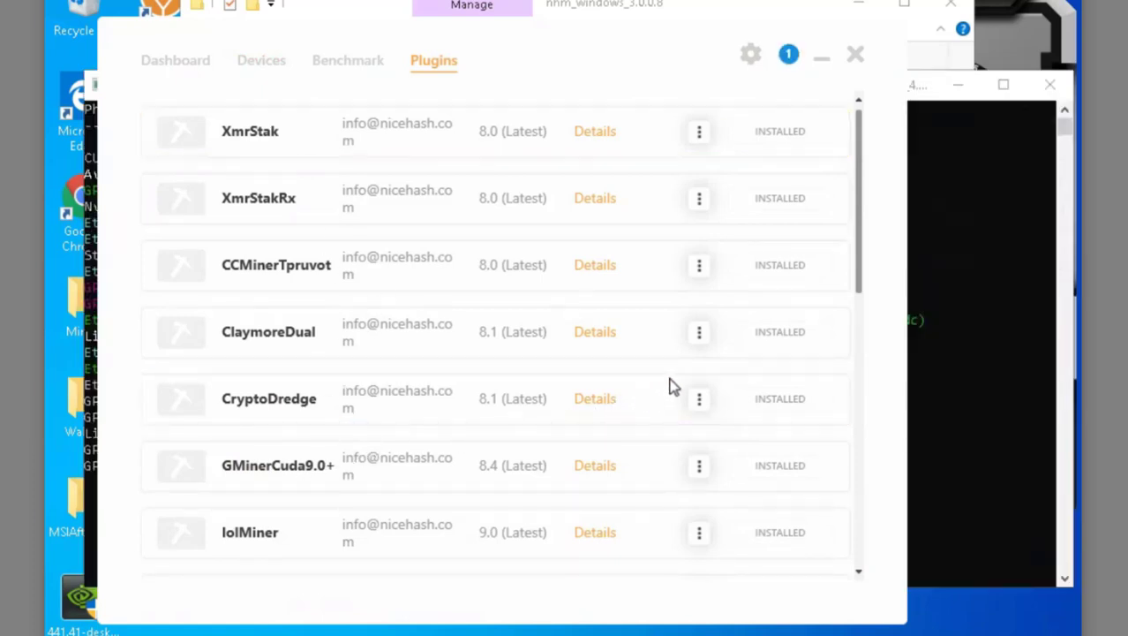
drag(856, 278, 857, 335)
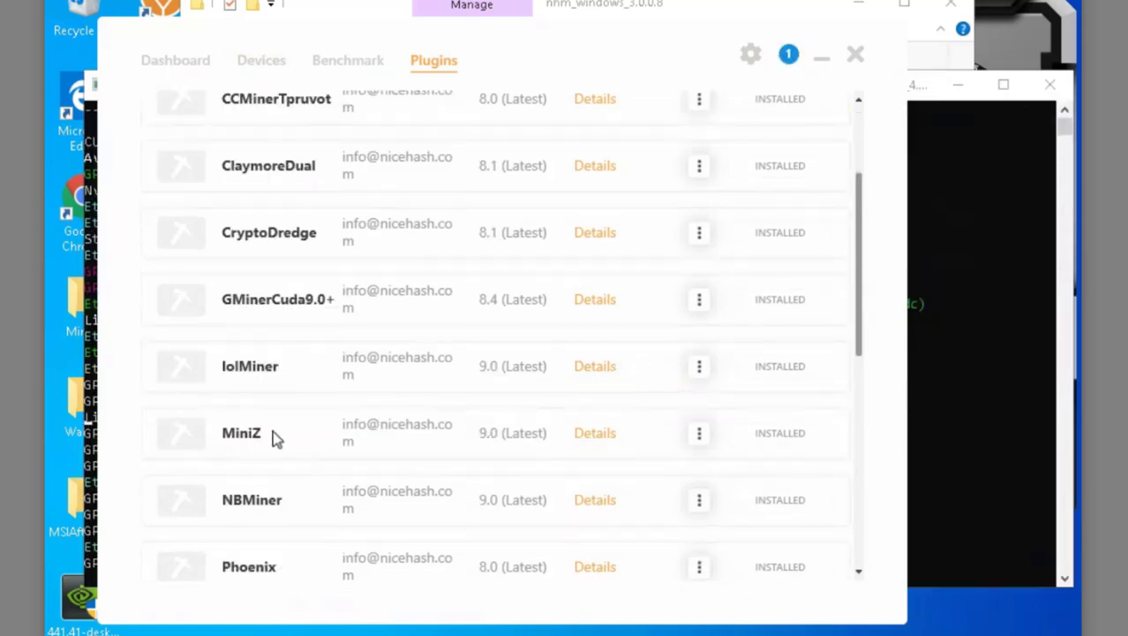
click(862, 113)
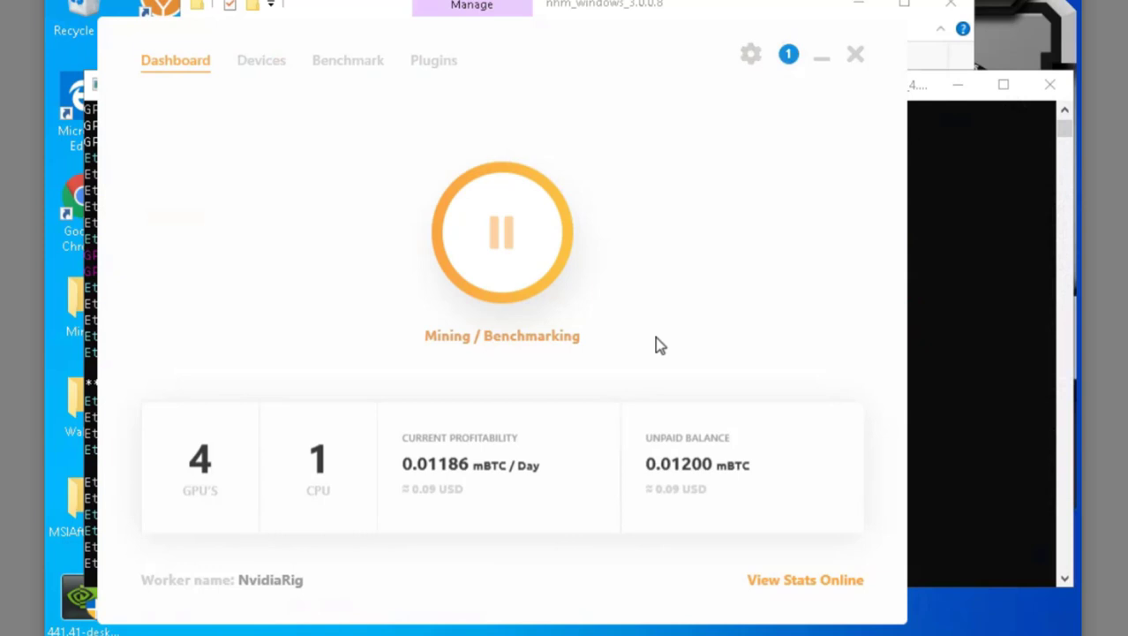
Open the older NiceHash Miner from the nhm_windows_1.9.2.20 folder to compare its interface.
click(484, 12)
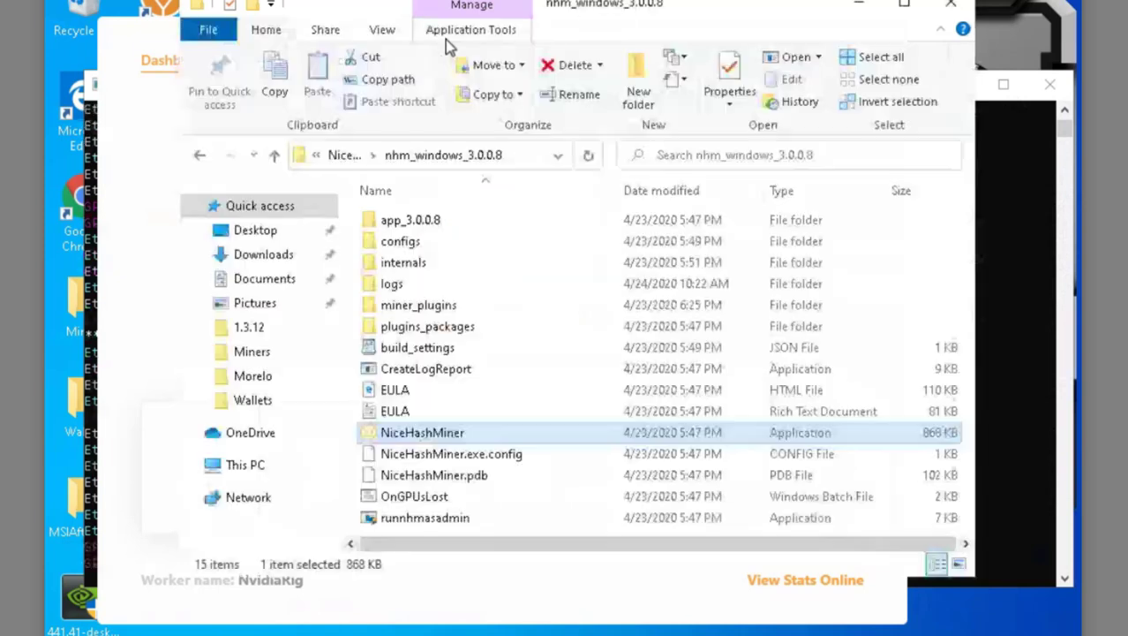
click(344, 157)
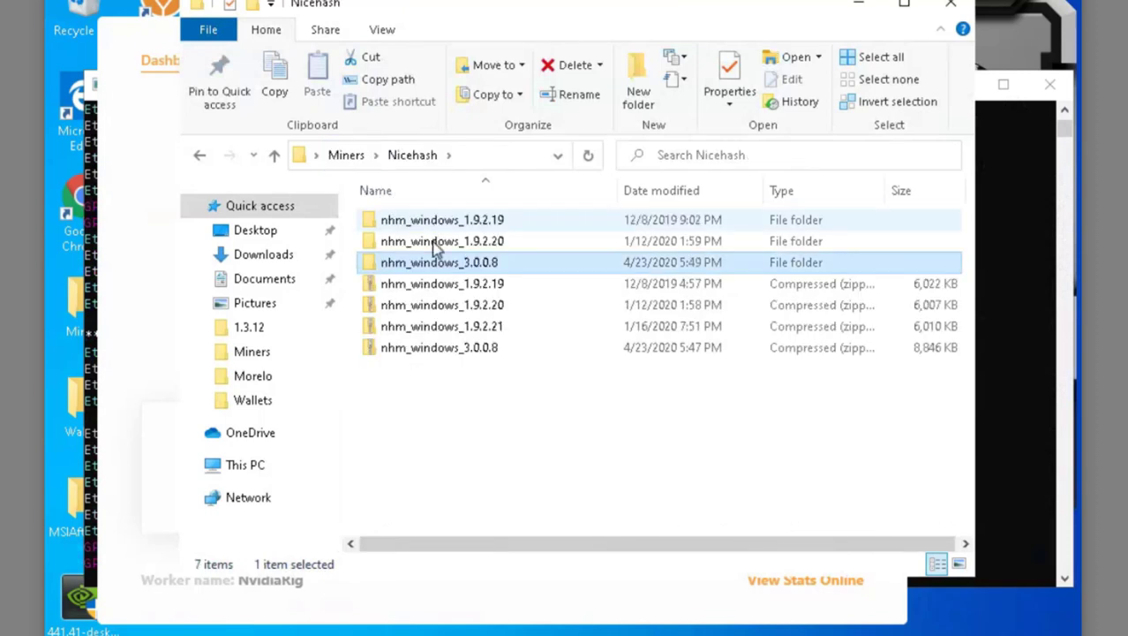
click(435, 242)
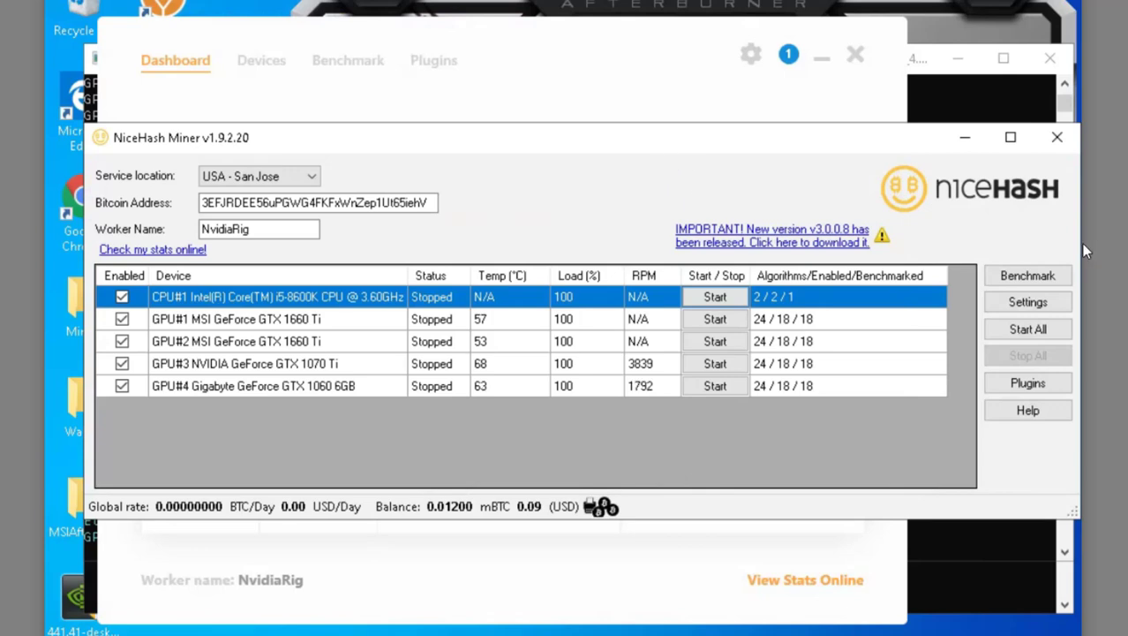
Bring the 3.0.0.8 miner forward and examine each device's status, hashrate, temperature and profitability.
click(256, 70)
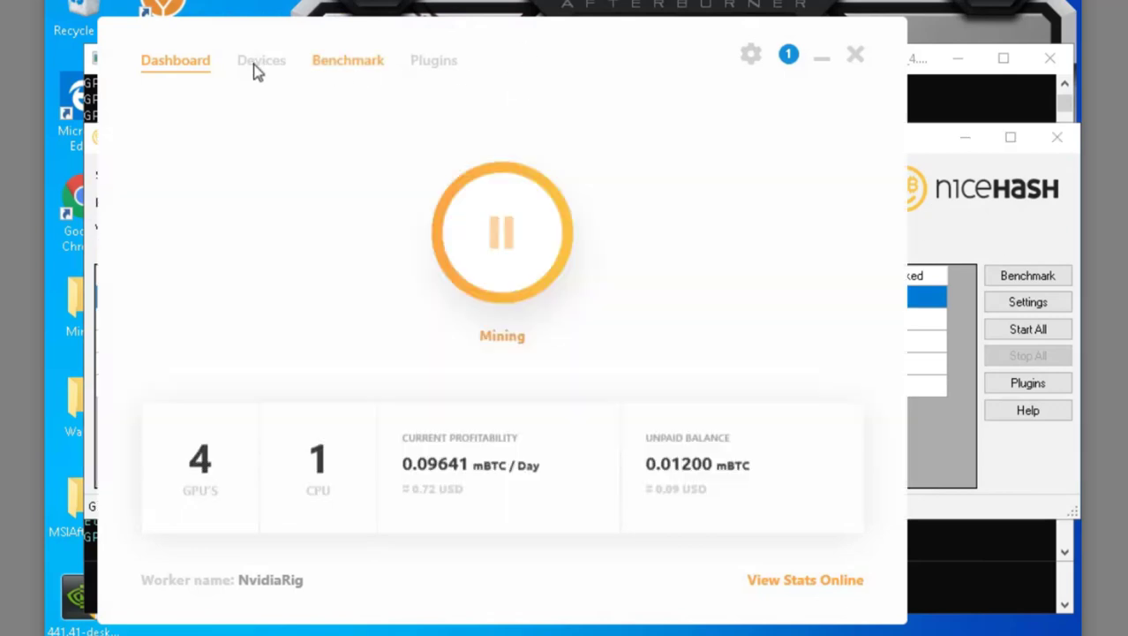
click(256, 70)
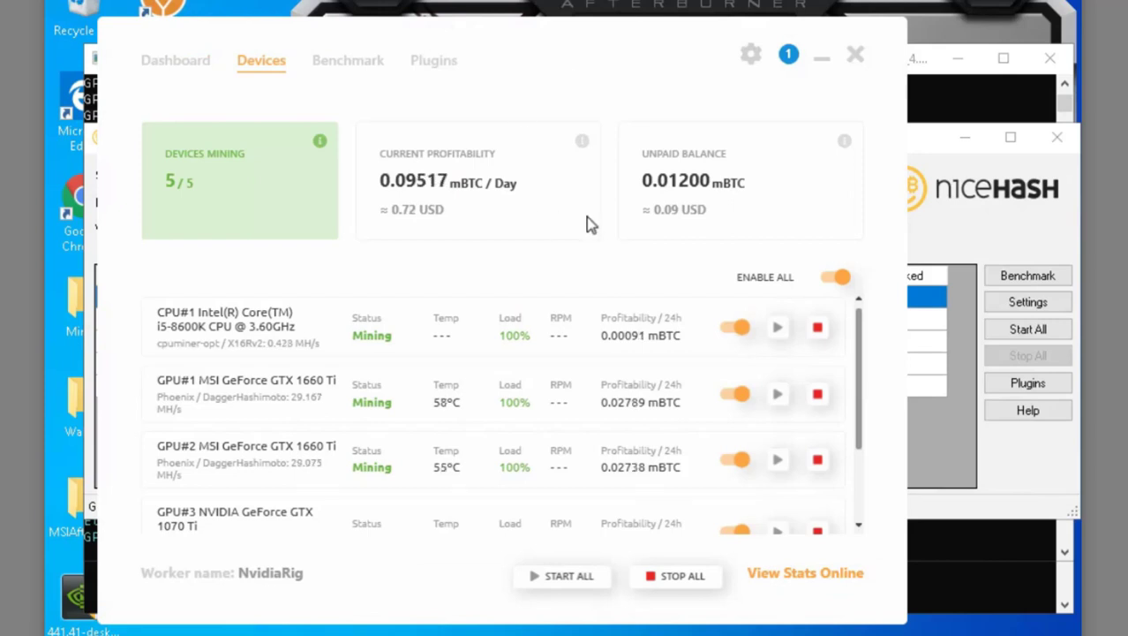
scroll(551, 366, down, 3)
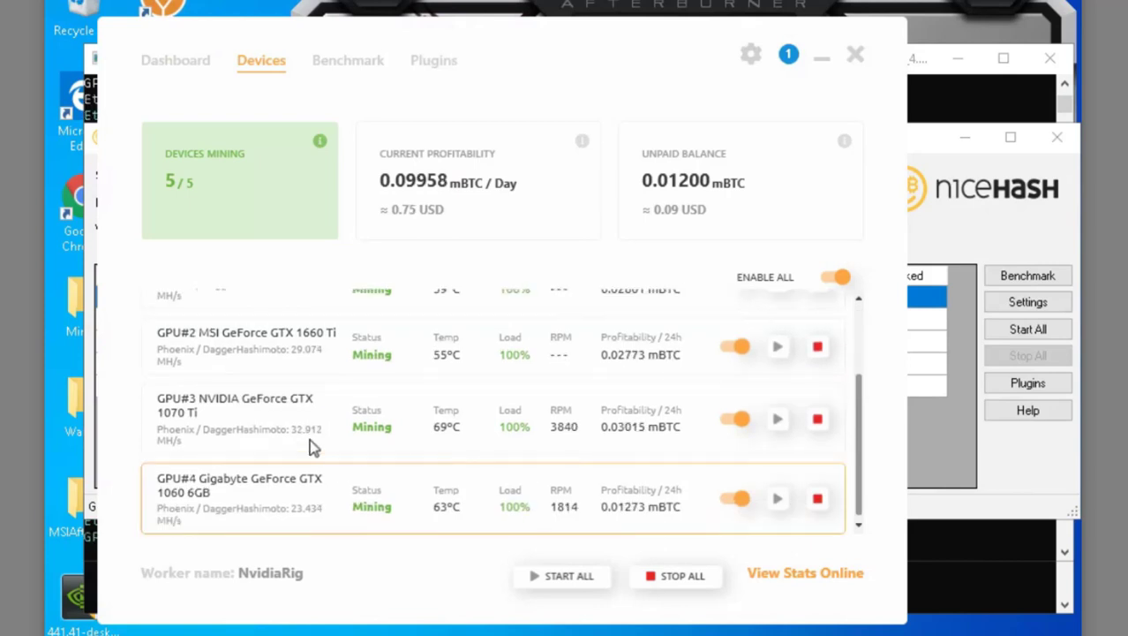
scroll(272, 400, up, 1)
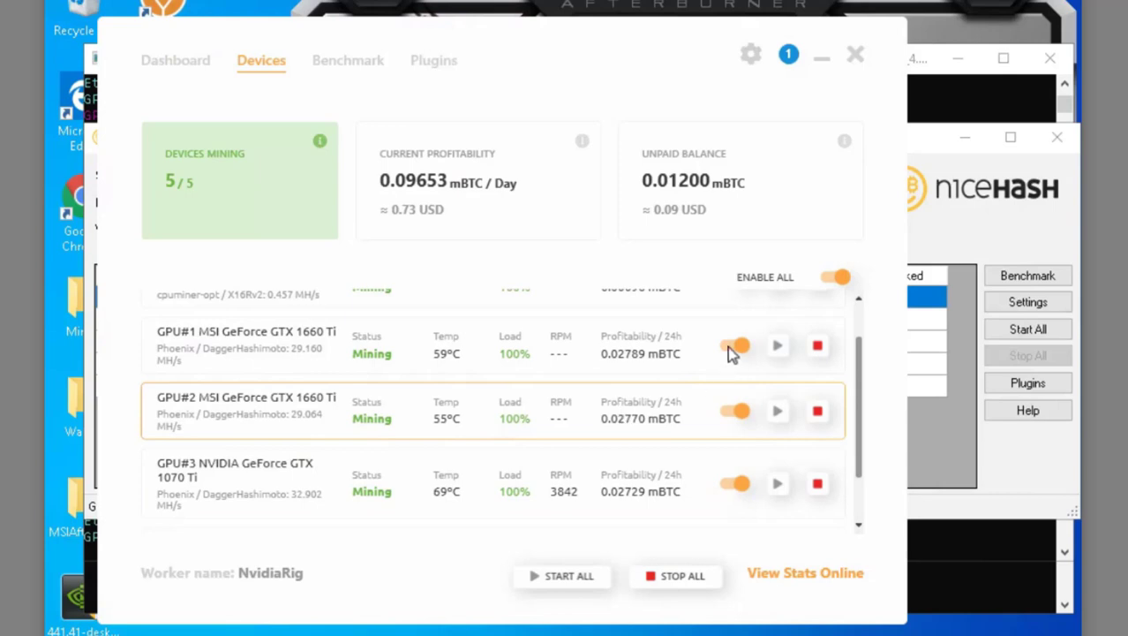
Close the NiceHash Miner v1.9.2.20 window and show the device overview in the 3.0.0.8 miner.
click(1059, 144)
click(1058, 142)
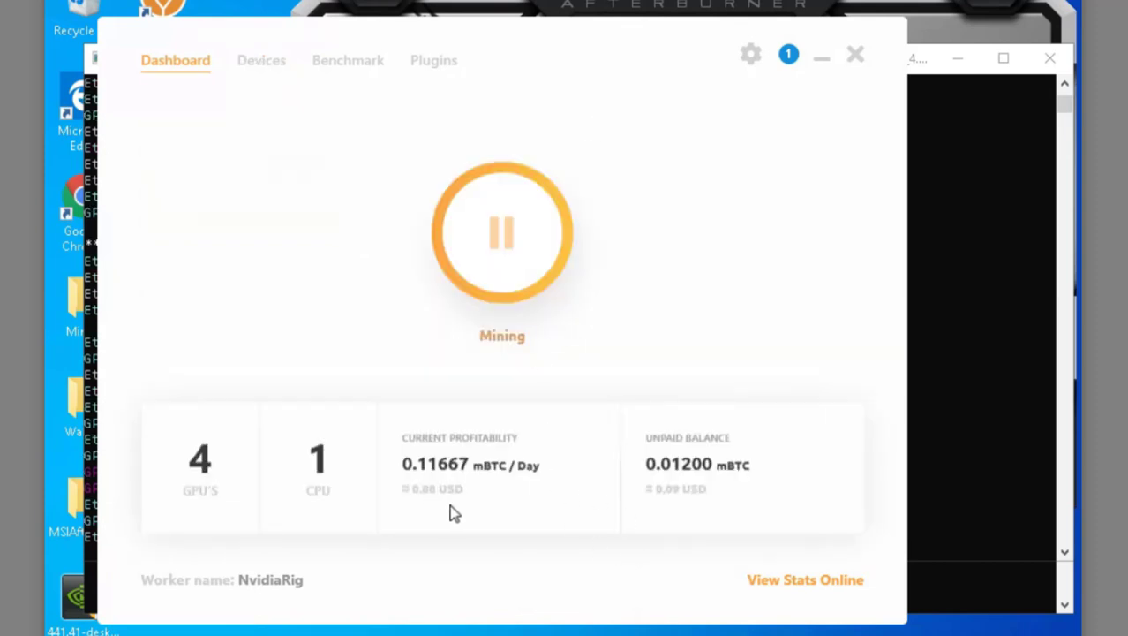
click(260, 61)
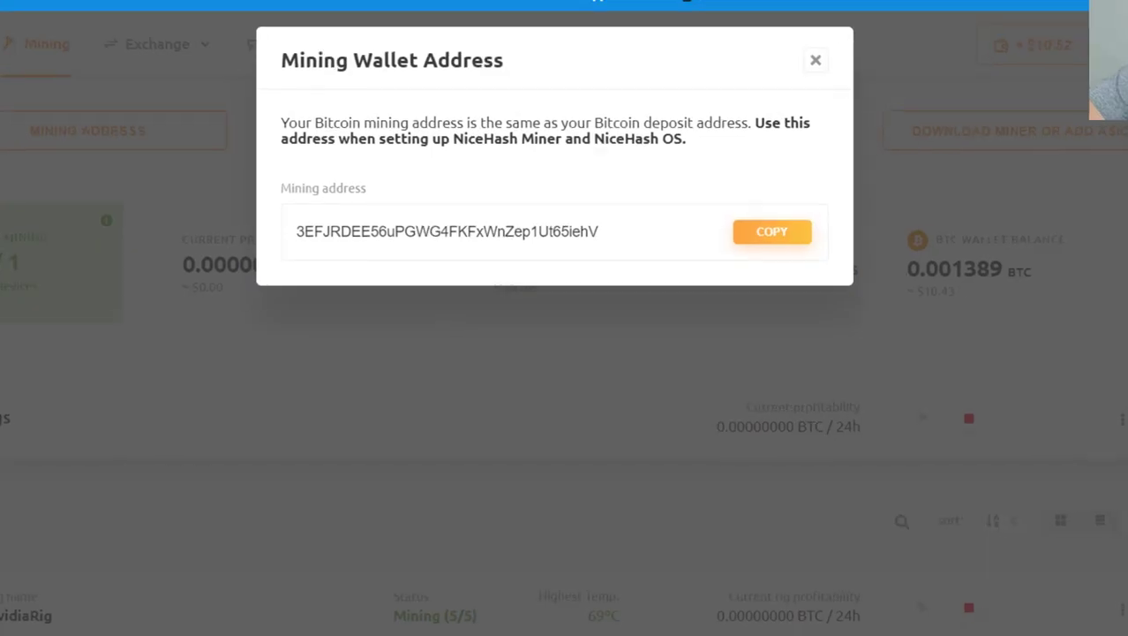
Dismiss the Mining Wallet Address dialog on the NiceHash web rigs page.
click(815, 59)
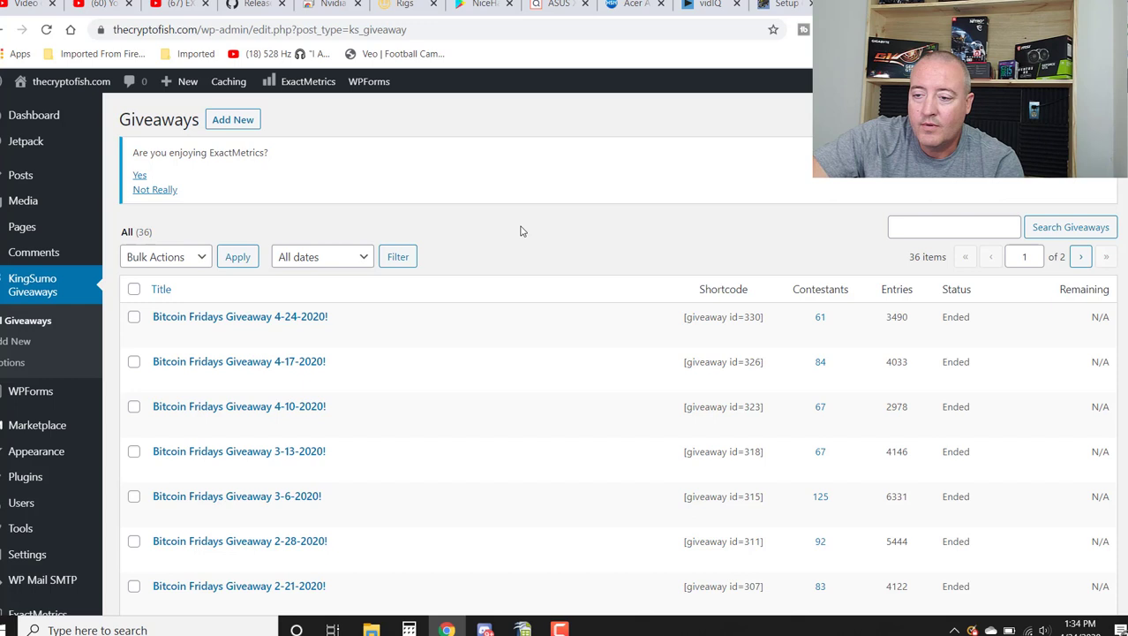
Draw a winner for Bitcoin Fridays Giveaway 4-24-2020, then confirm and notify them.
click(269, 337)
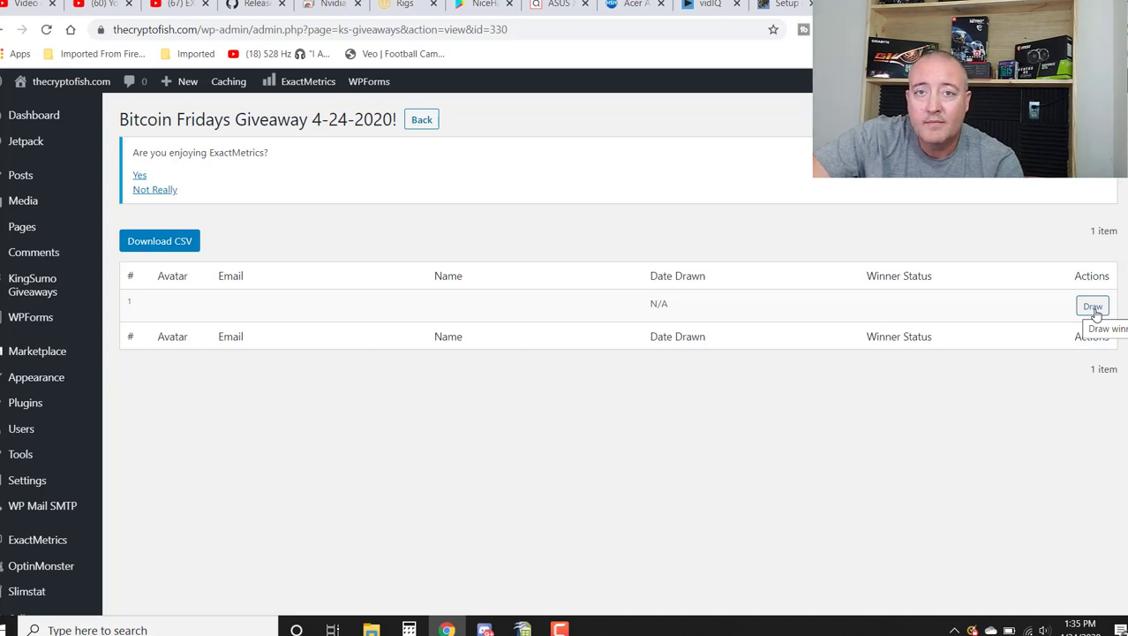
click(1094, 309)
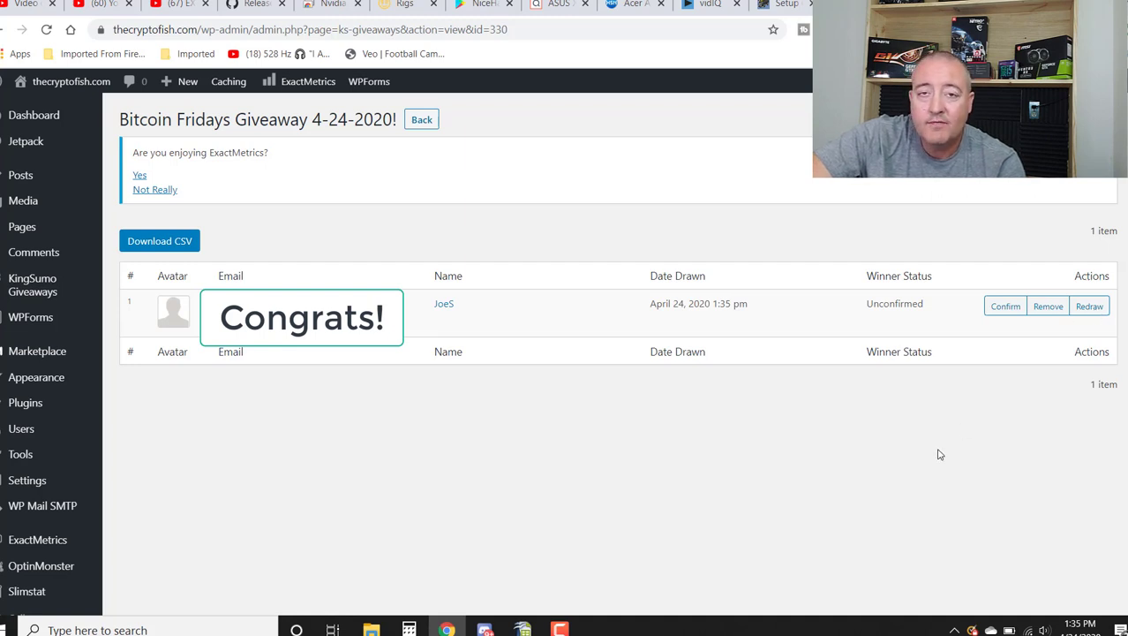
click(1015, 305)
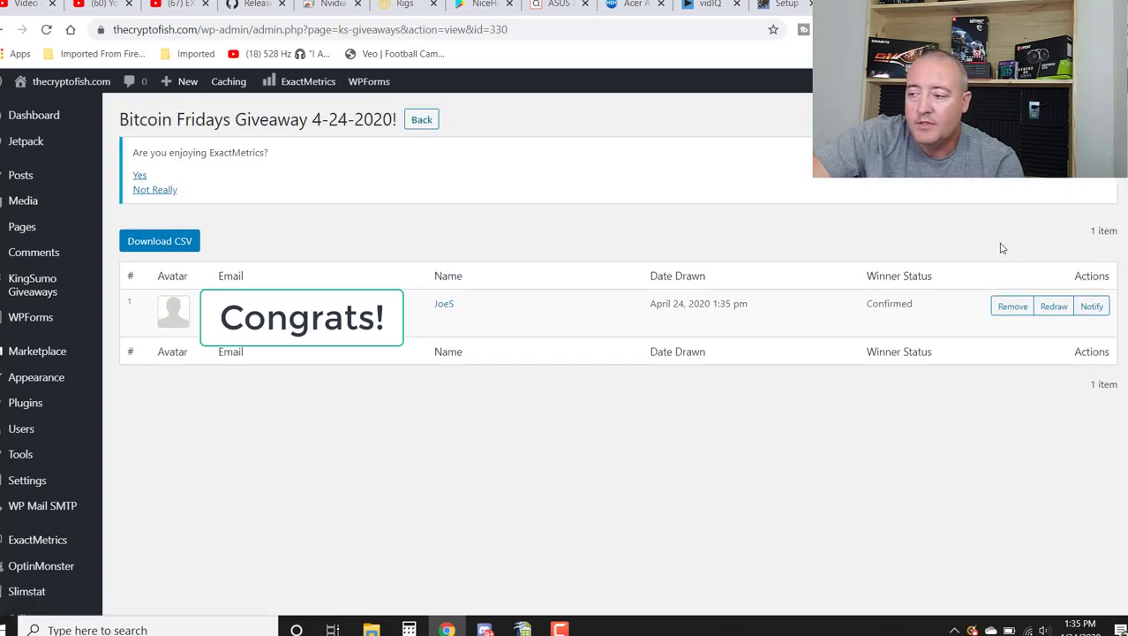
click(1089, 309)
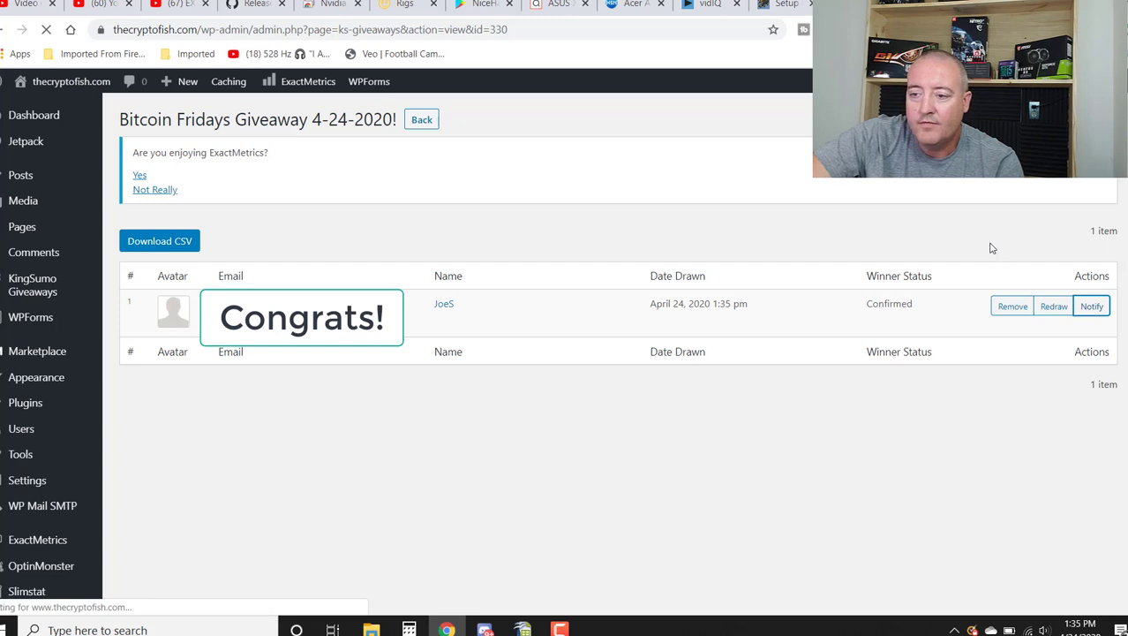